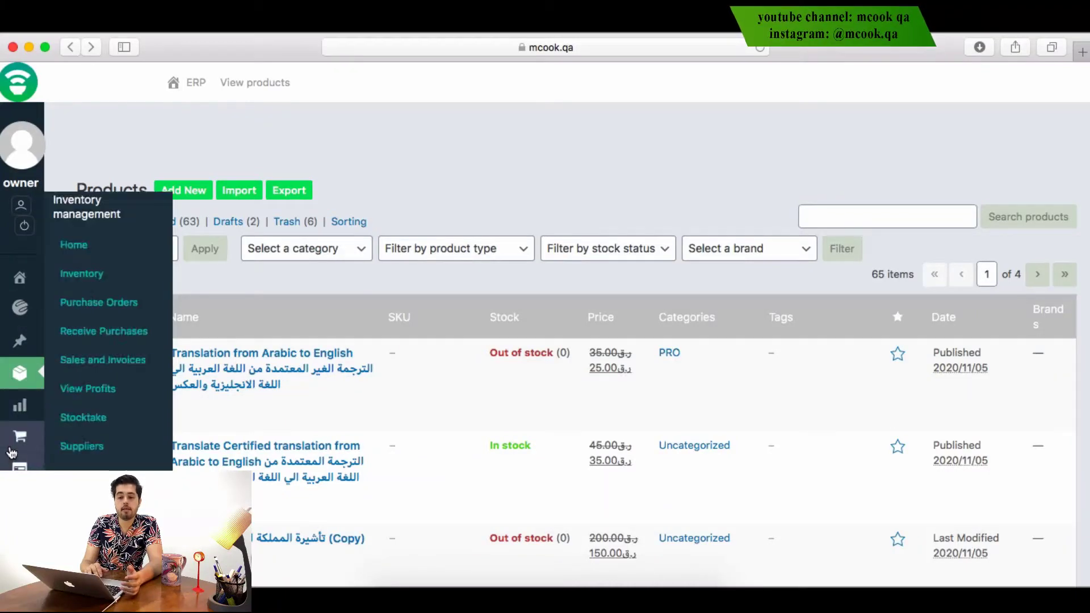
# Open Analytics Overview showing month-to-date sales: 10 orders, 31 items, 100,735.00 total.
pyautogui.click(20, 405)
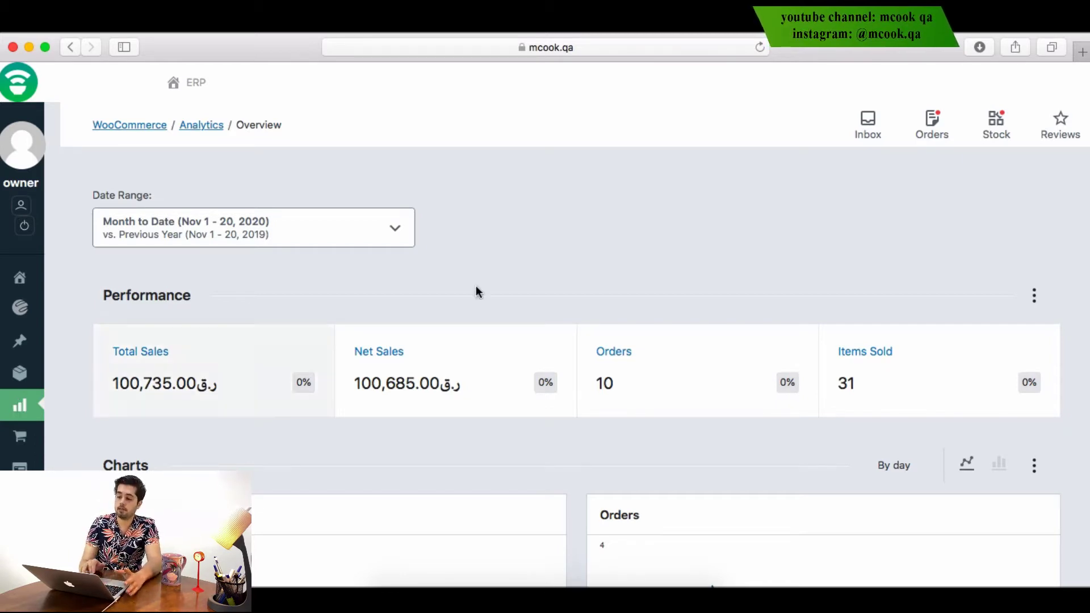
pyautogui.click(1029, 298)
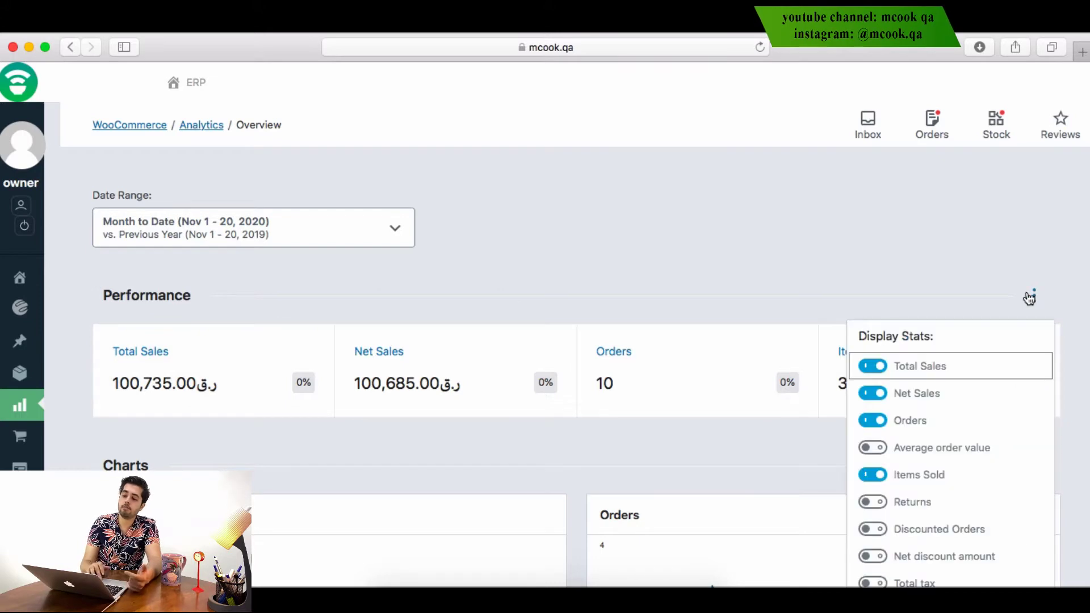
pyautogui.scroll(-5, 744, 379)
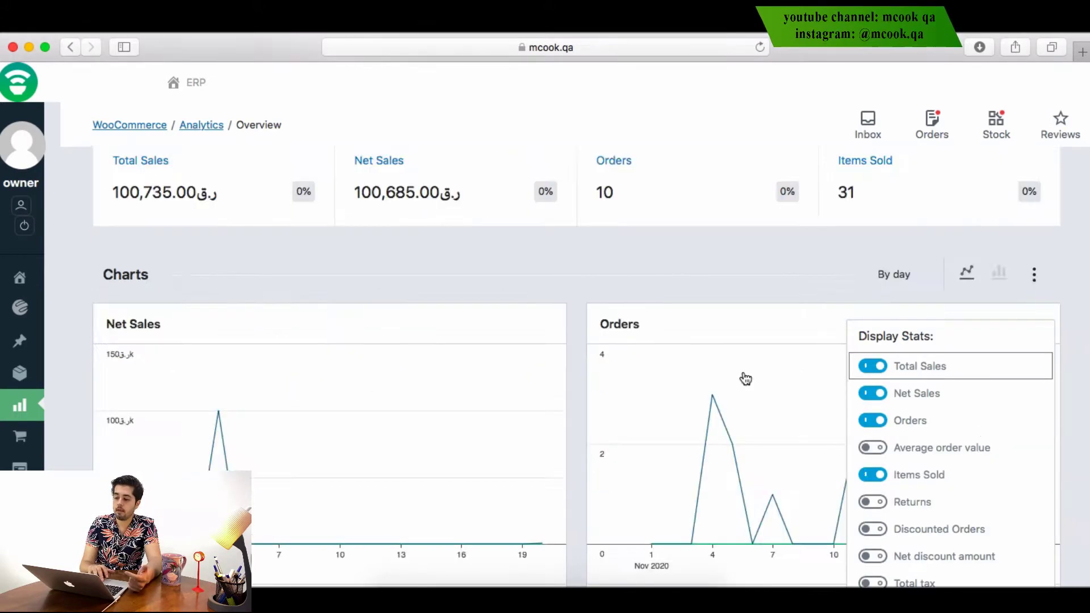
pyautogui.scroll(-5, 971, 409)
pyautogui.scroll(-2, 970, 393)
pyautogui.scroll(5, 969, 389)
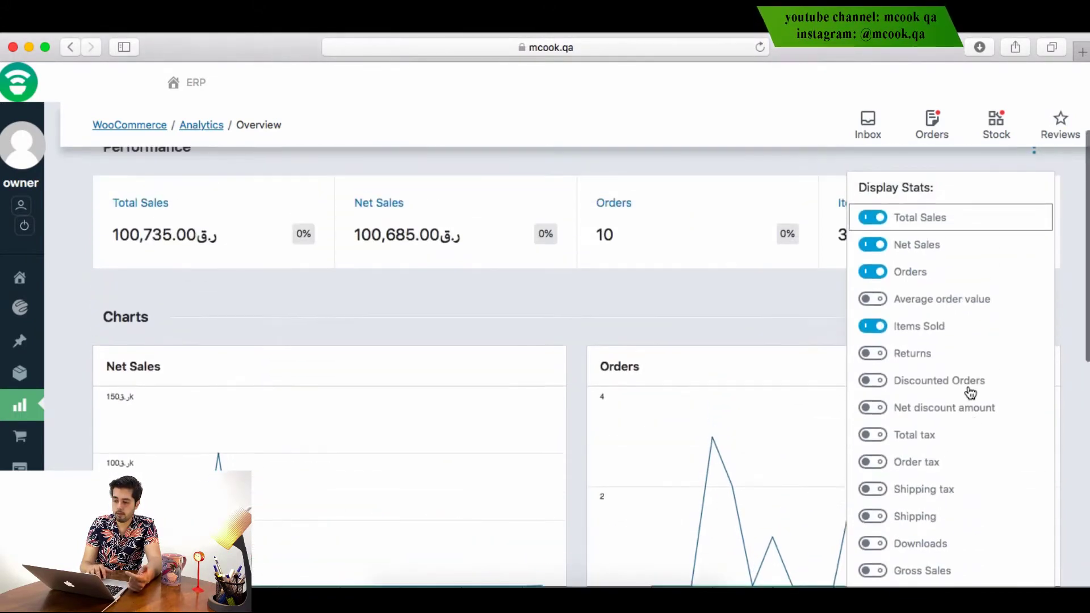
pyautogui.scroll(-3, 896, 421)
pyautogui.scroll(2, 893, 413)
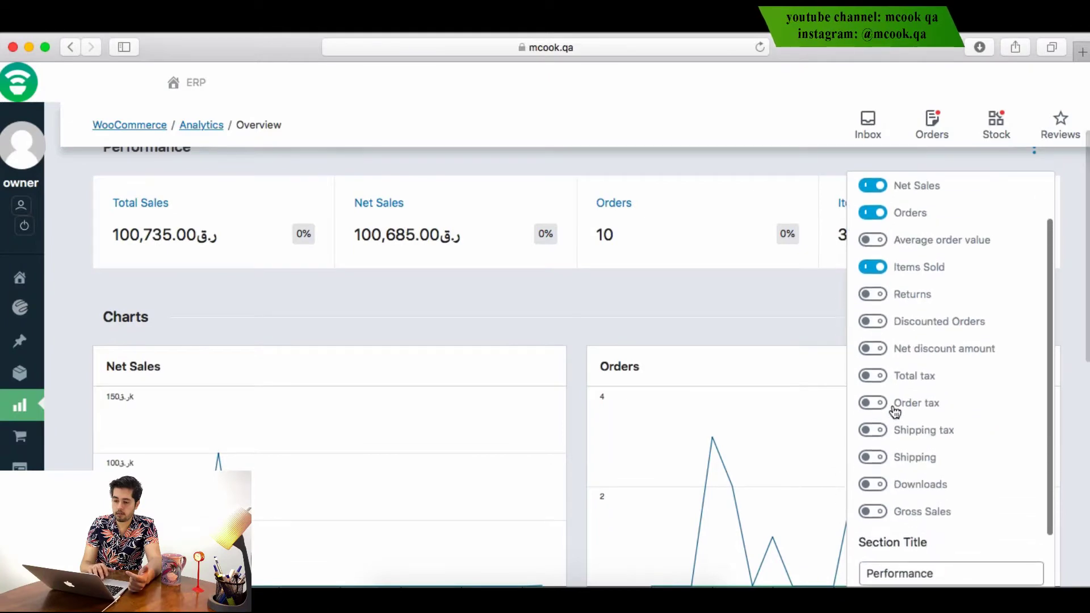
pyautogui.click(720, 271)
pyautogui.scroll(-5, 690, 426)
pyautogui.scroll(3, 689, 423)
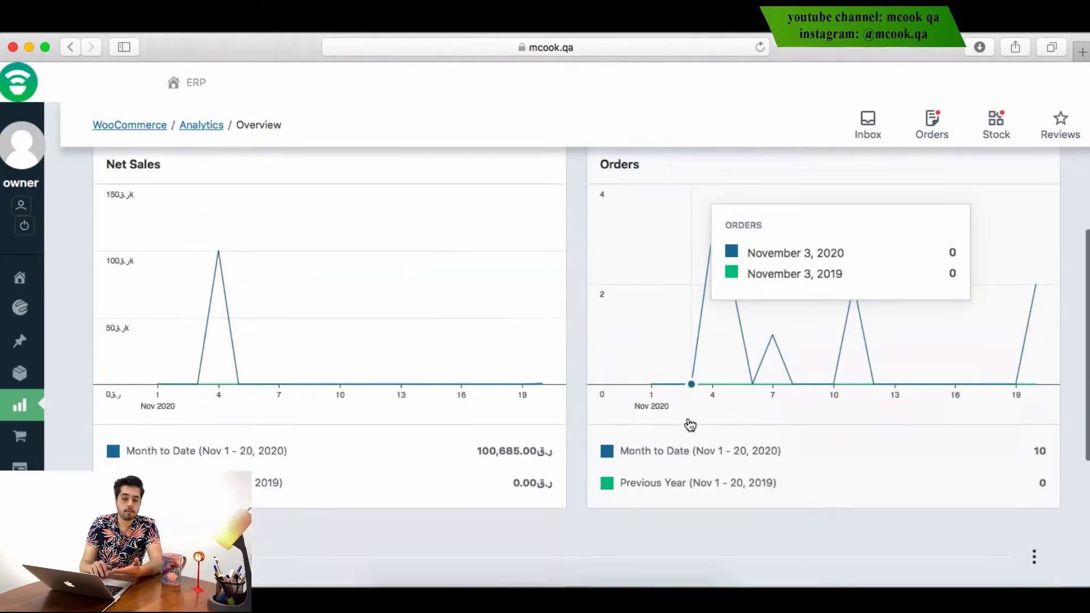
pyautogui.moveTo(691, 424)
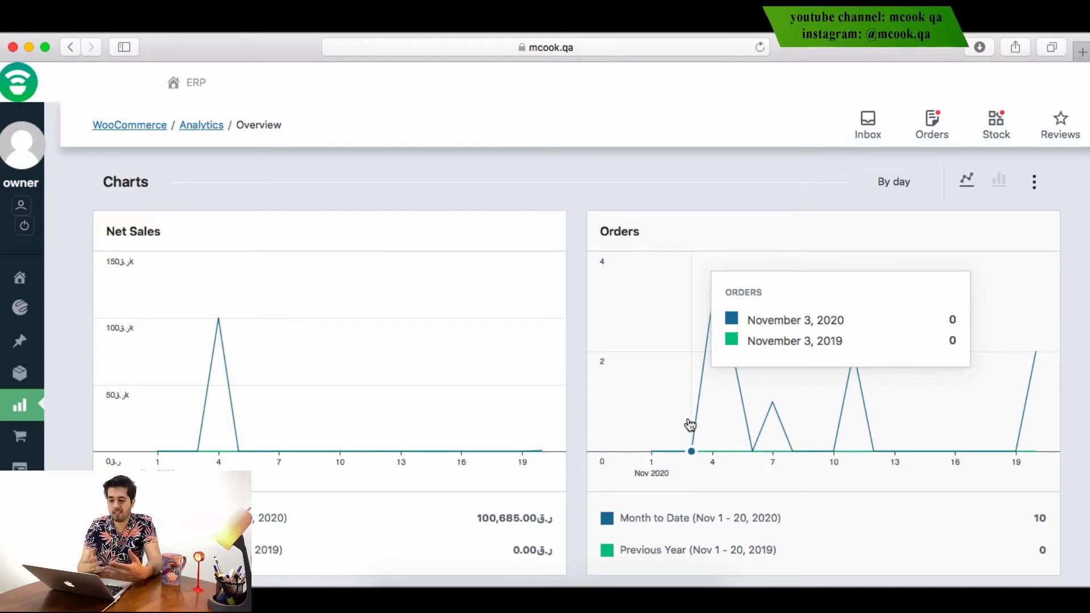
pyautogui.moveTo(239, 398)
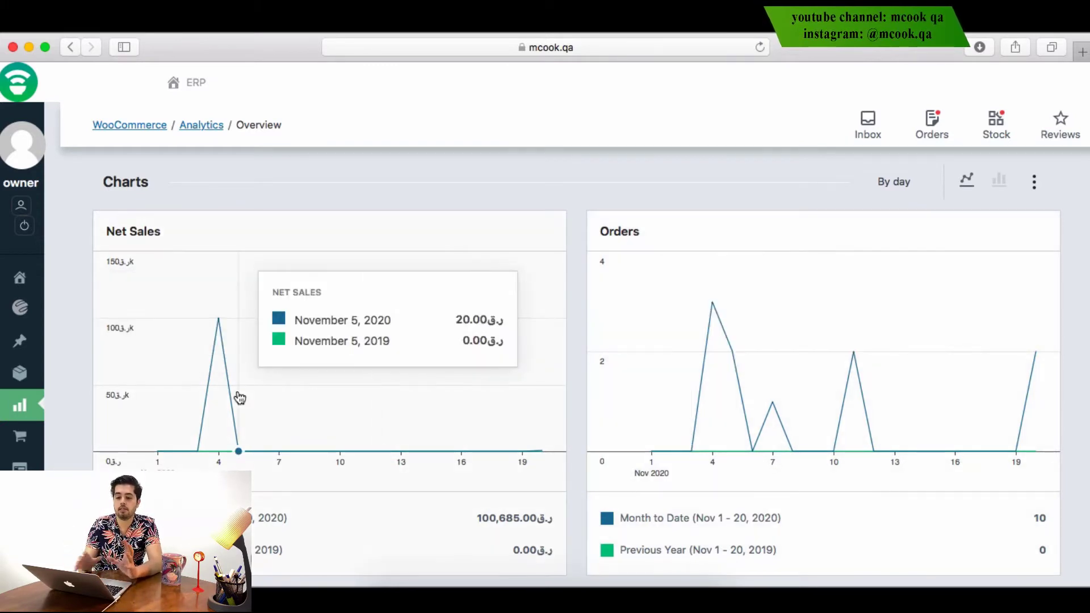
pyautogui.moveTo(218, 331)
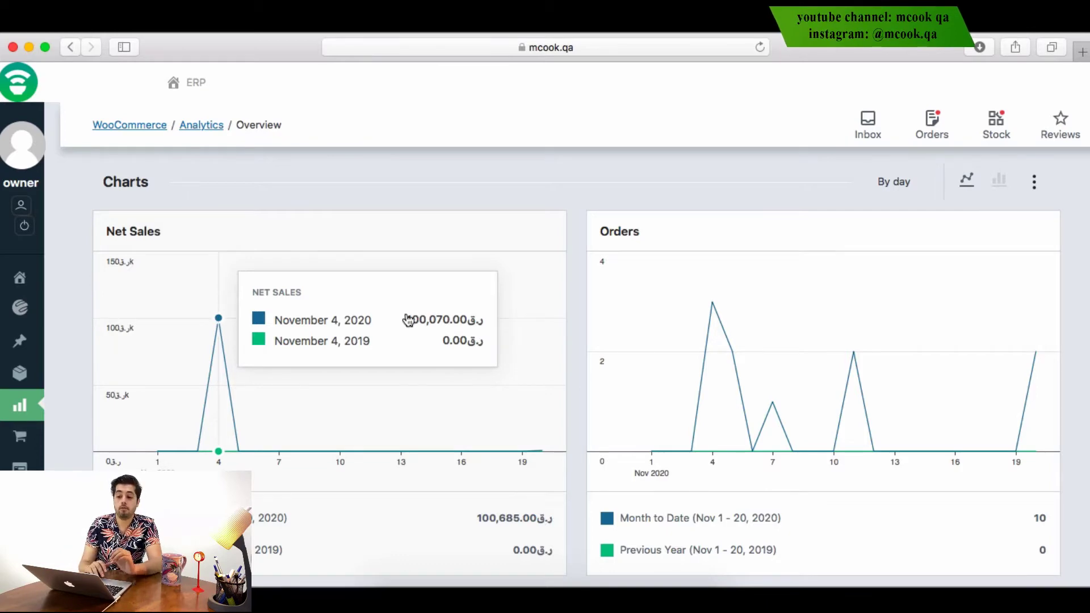
# Switch the Net Sales and Orders charts to bar charts and view the Leaderboards below.
pyautogui.scroll(-2, 455, 339)
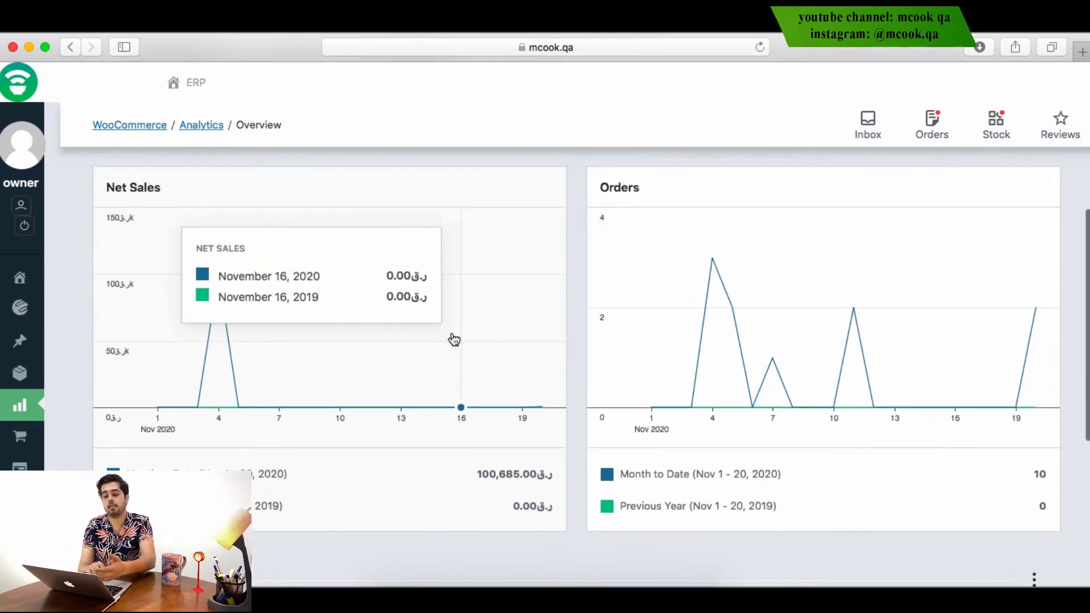
pyautogui.scroll(-5, 454, 340)
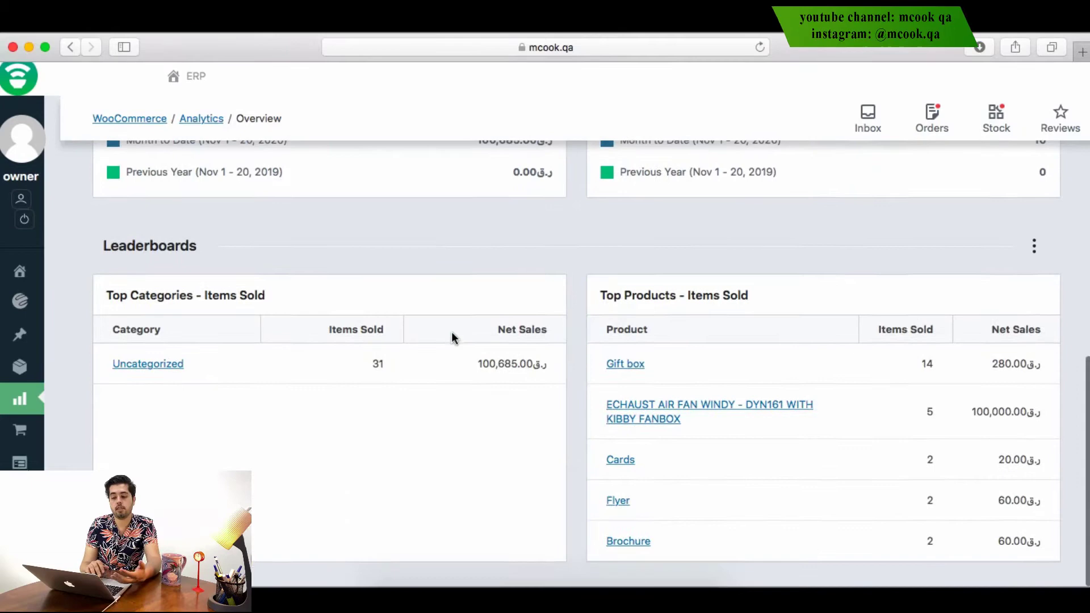
pyautogui.scroll(2, 527, 355)
pyautogui.scroll(6, 527, 361)
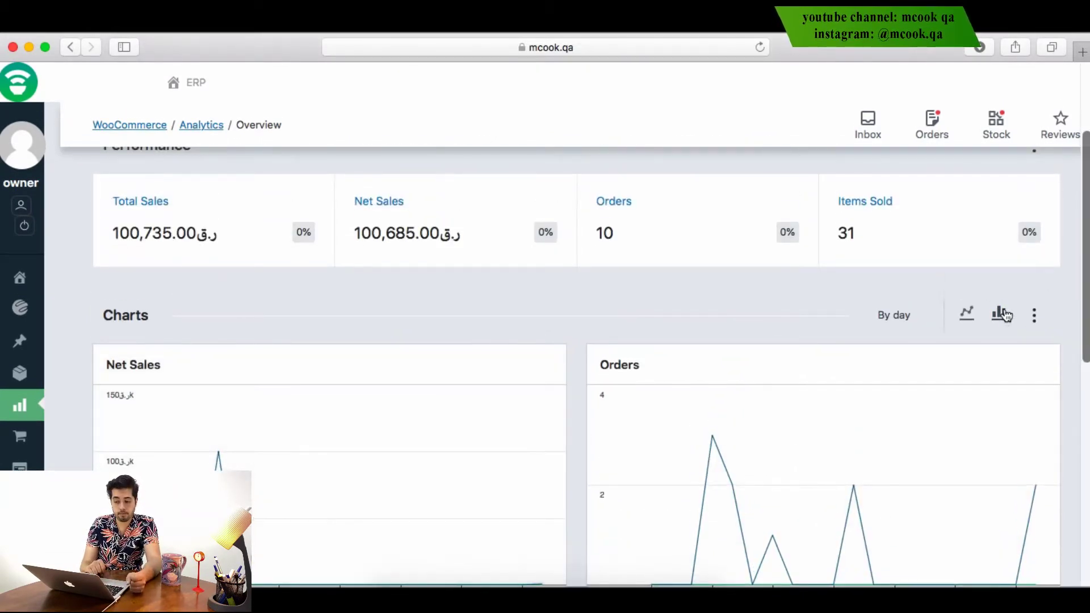
pyautogui.click(1005, 314)
pyautogui.scroll(-6, 561, 315)
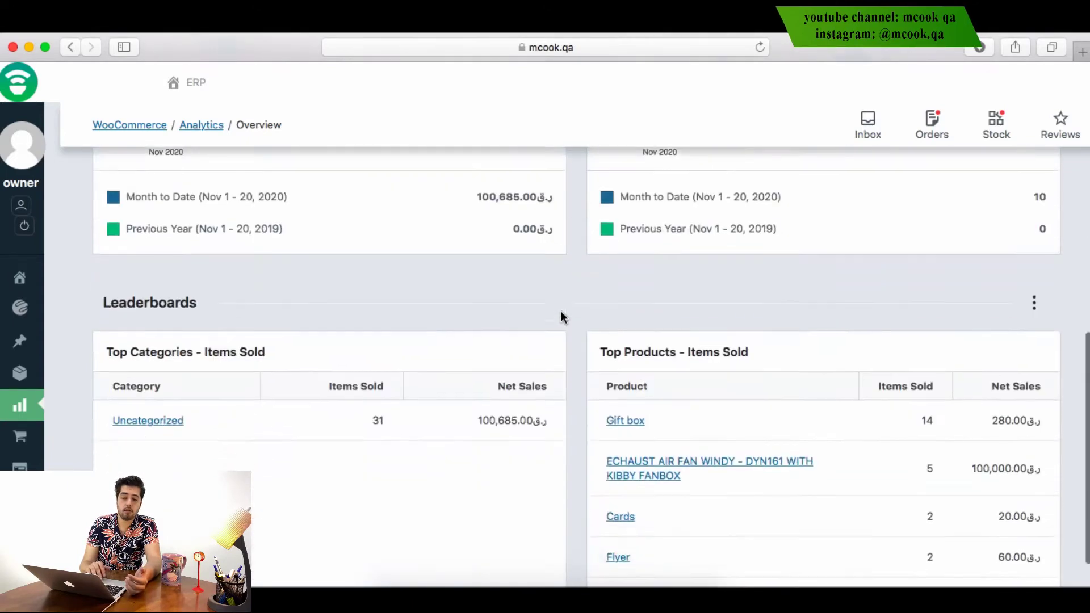
pyautogui.scroll(4, 561, 315)
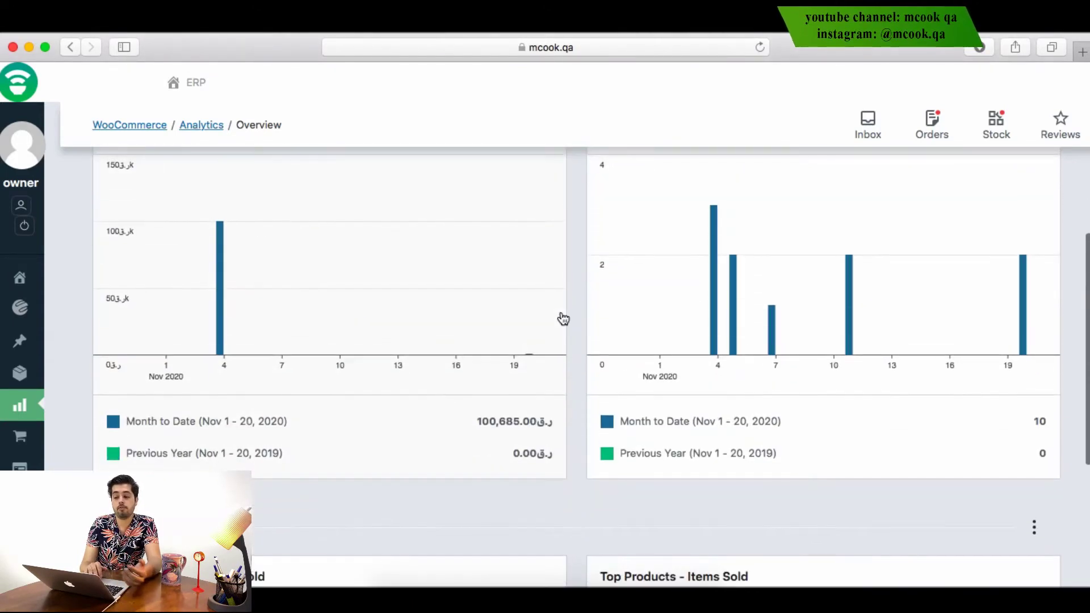
pyautogui.scroll(-5, 563, 319)
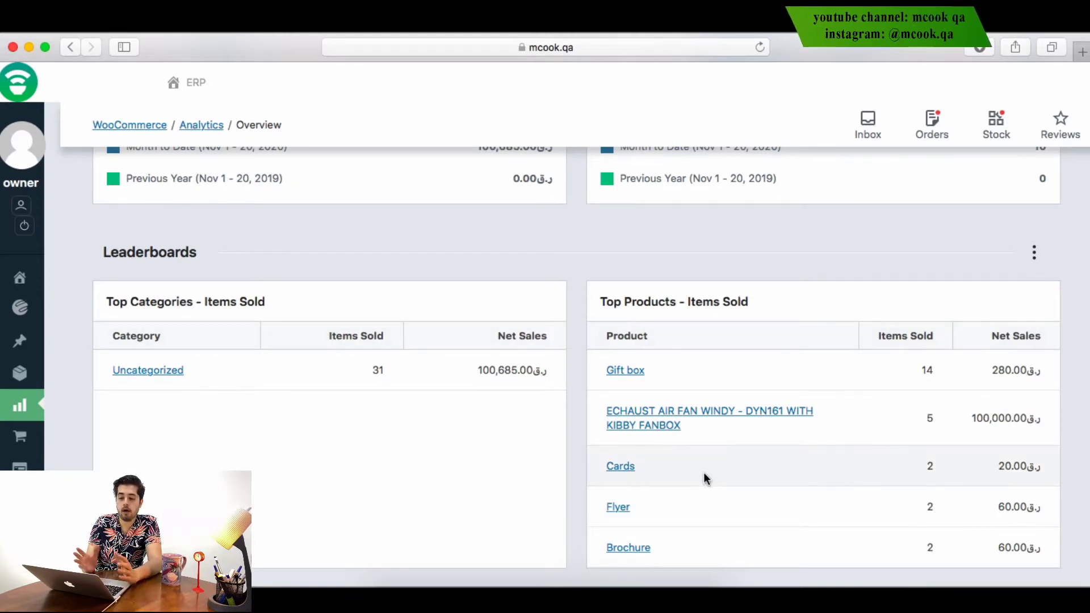
# Review the Leaderboards options panel listing enabled leaderboards and rows per table.
pyautogui.click(1034, 254)
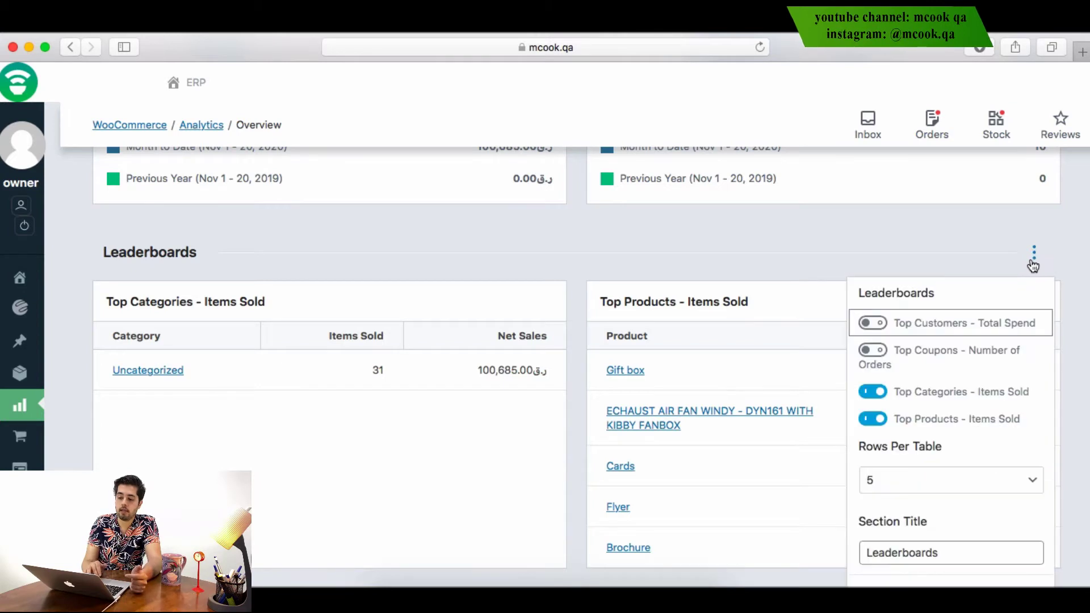
pyautogui.scroll(-2, 917, 397)
pyautogui.scroll(2, 920, 401)
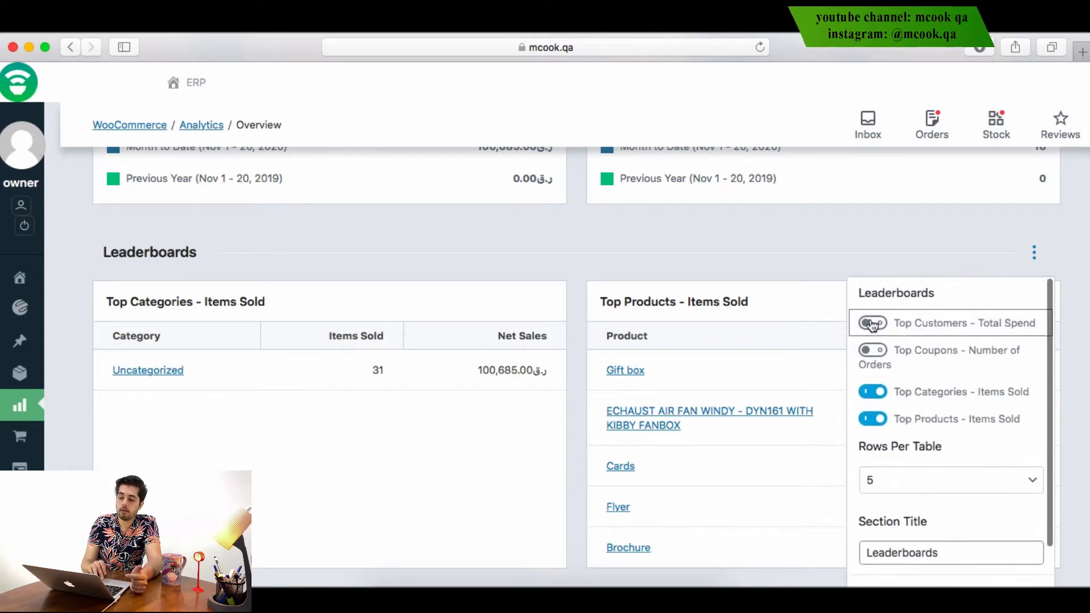
pyautogui.scroll(-2, 899, 393)
pyautogui.click(745, 248)
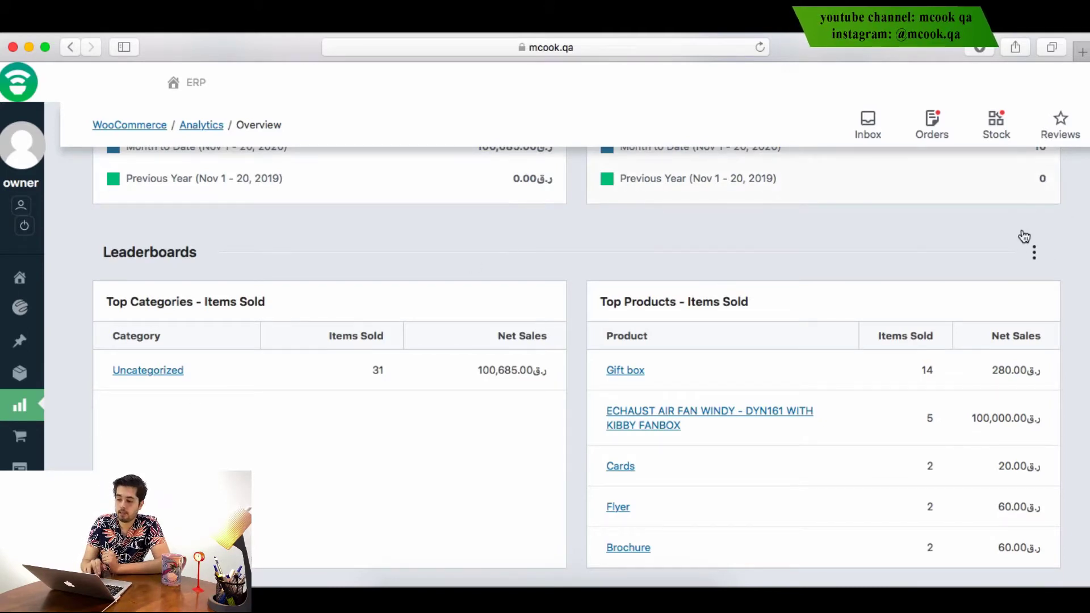
pyautogui.click(1035, 254)
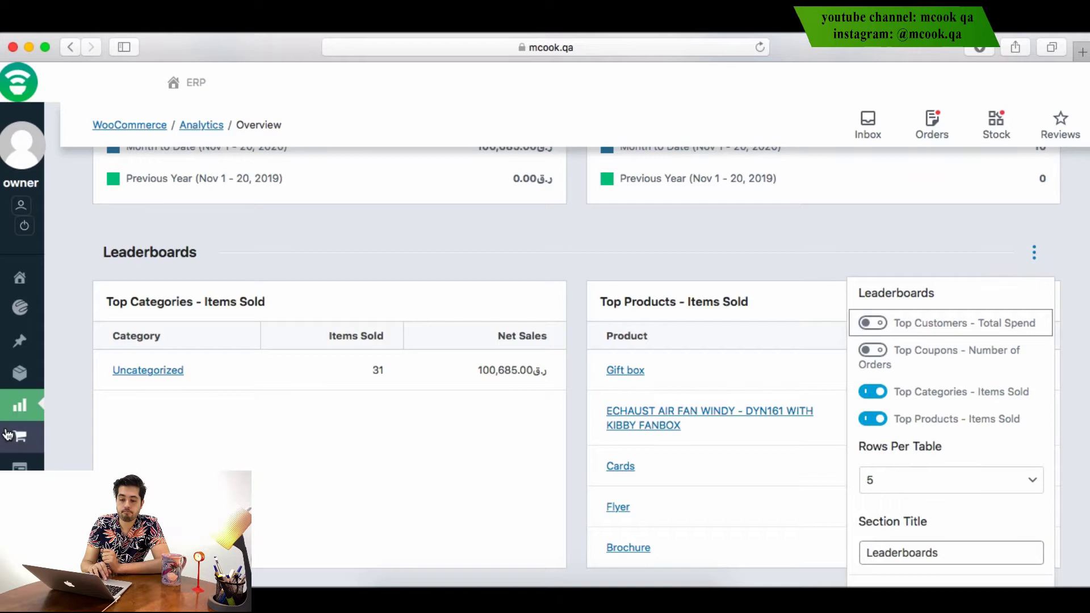
pyautogui.moveTo(12, 322)
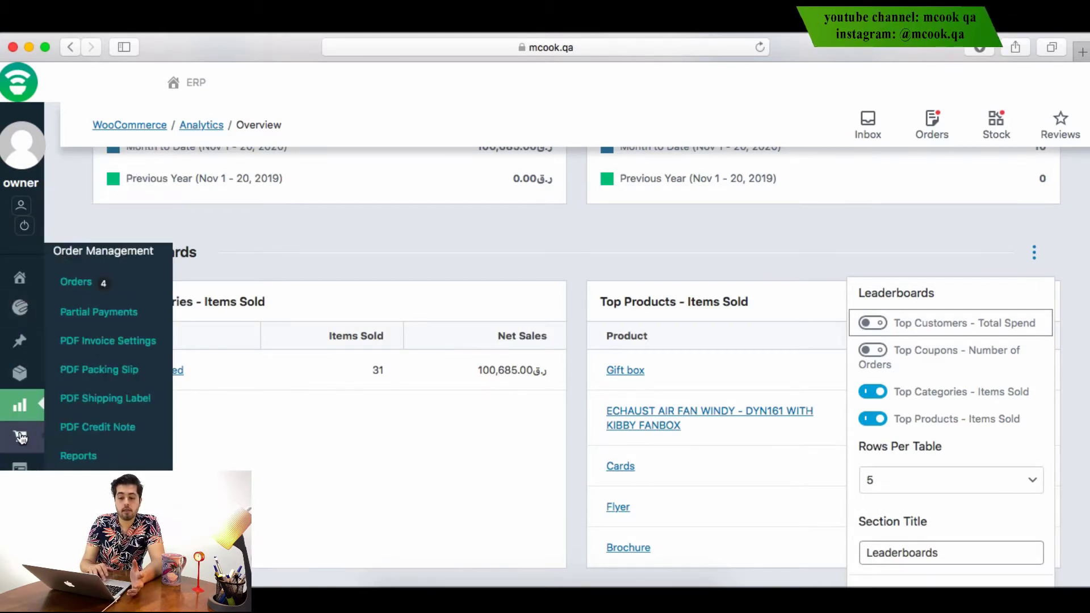
pyautogui.moveTo(20, 341)
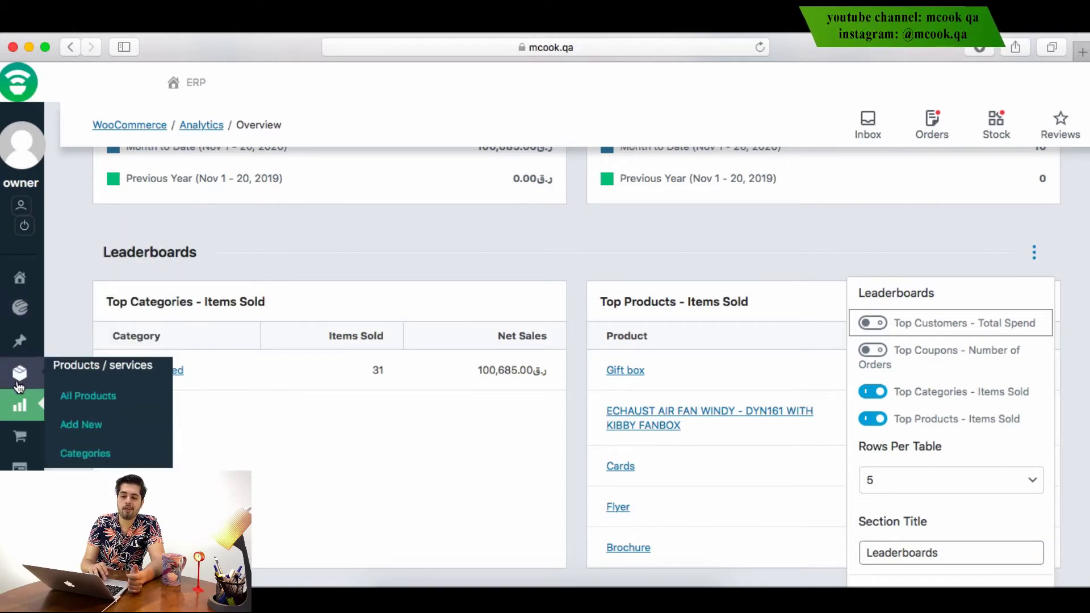
# Visit the POS sales dashboard, then the POS Orders list led by order 617.
pyautogui.moveTo(20, 410)
pyautogui.click(27, 279)
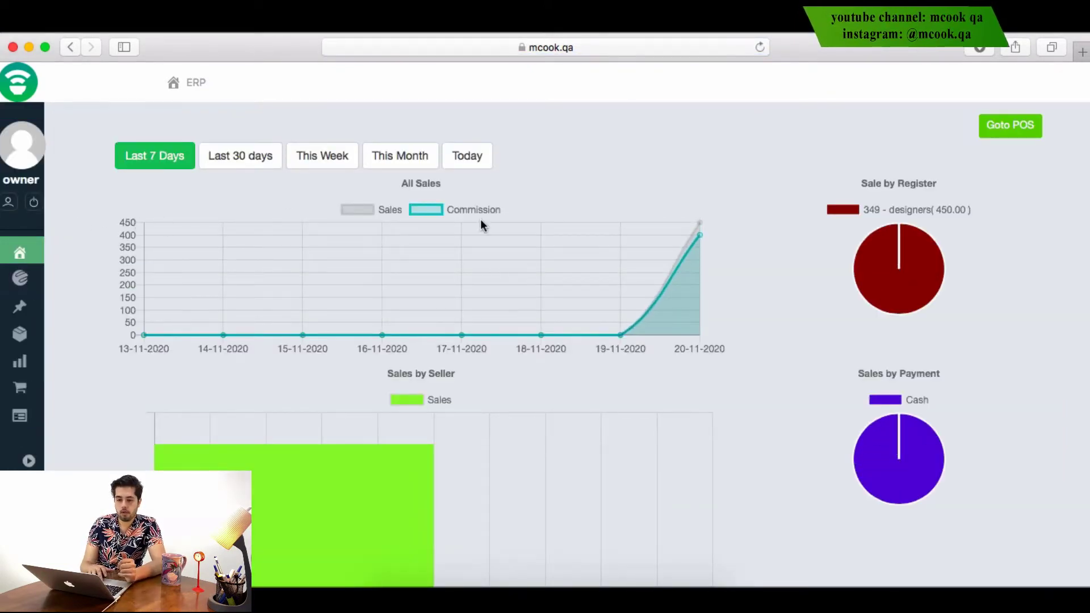
pyautogui.moveTo(6, 250)
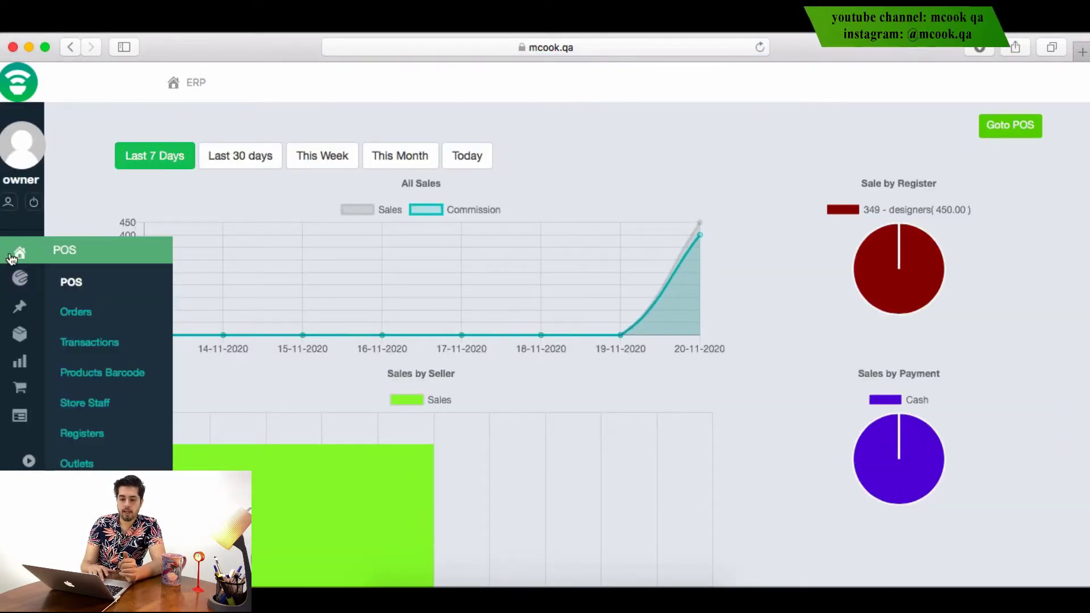
pyautogui.click(71, 312)
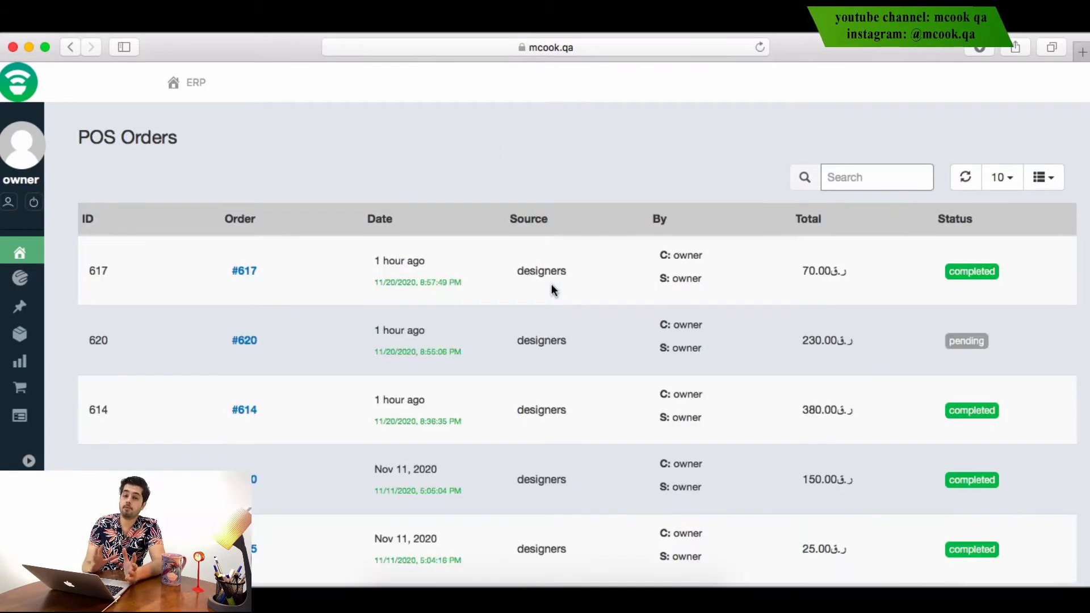
# Open order #617's edit page and scroll through its cash payment and Brochure item.
pyautogui.click(241, 273)
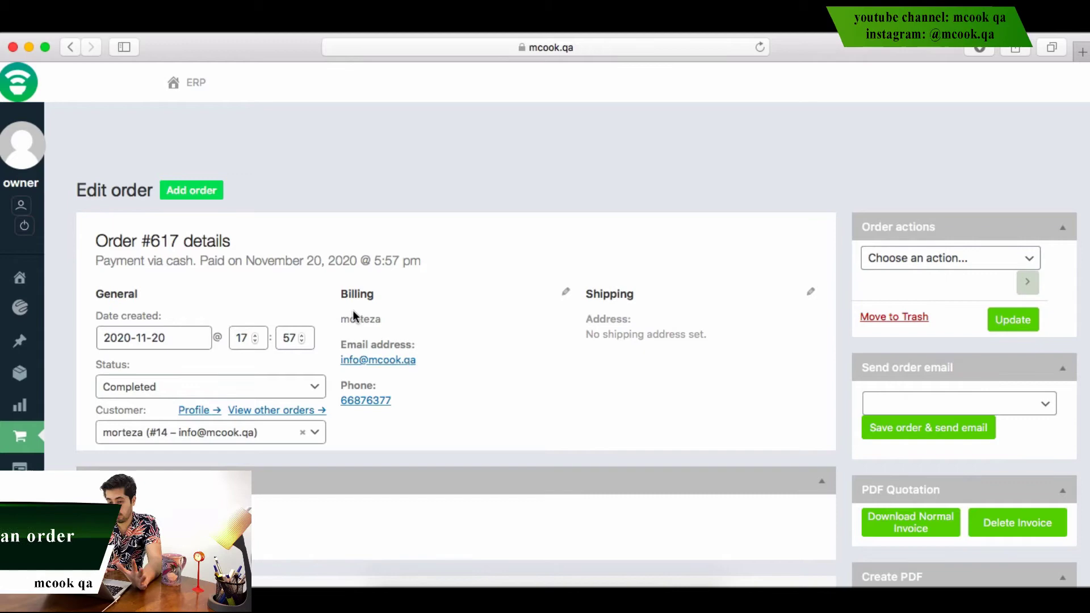
pyautogui.scroll(-3, 353, 310)
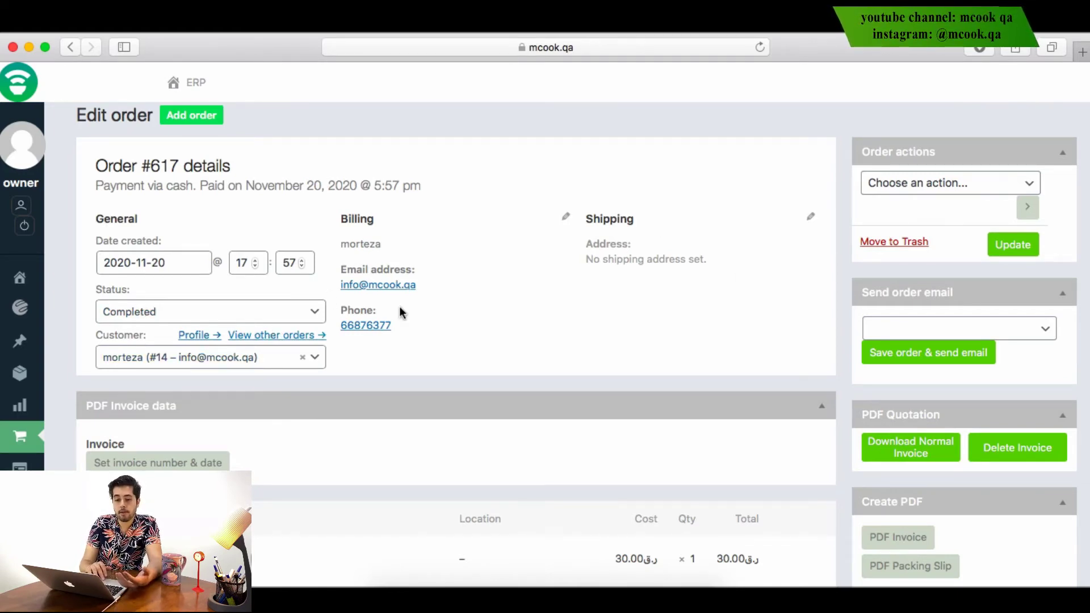
pyautogui.scroll(-3, 400, 305)
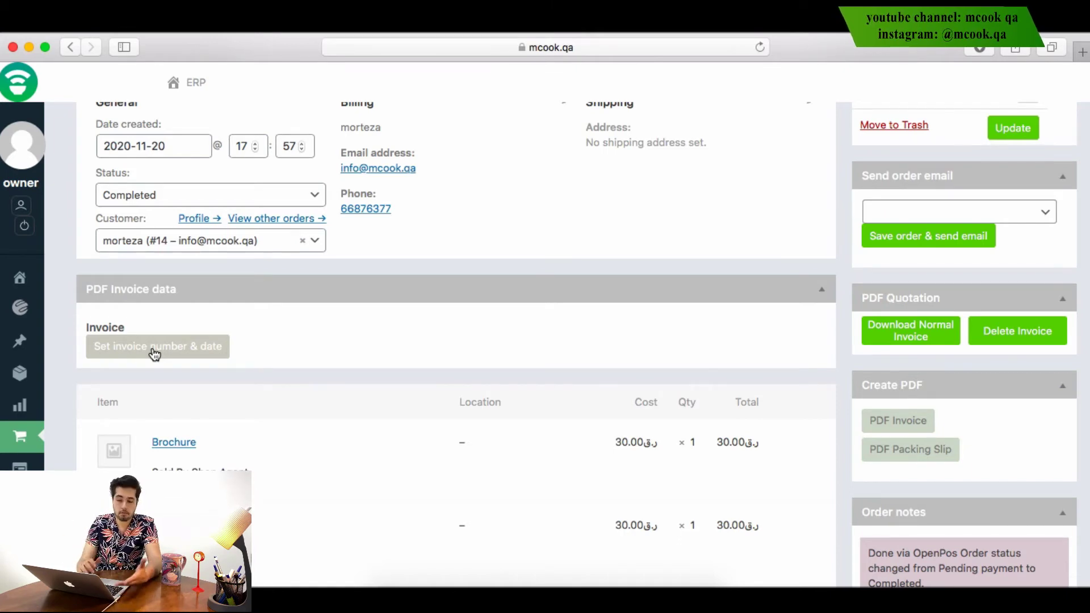
pyautogui.scroll(-1, 154, 354)
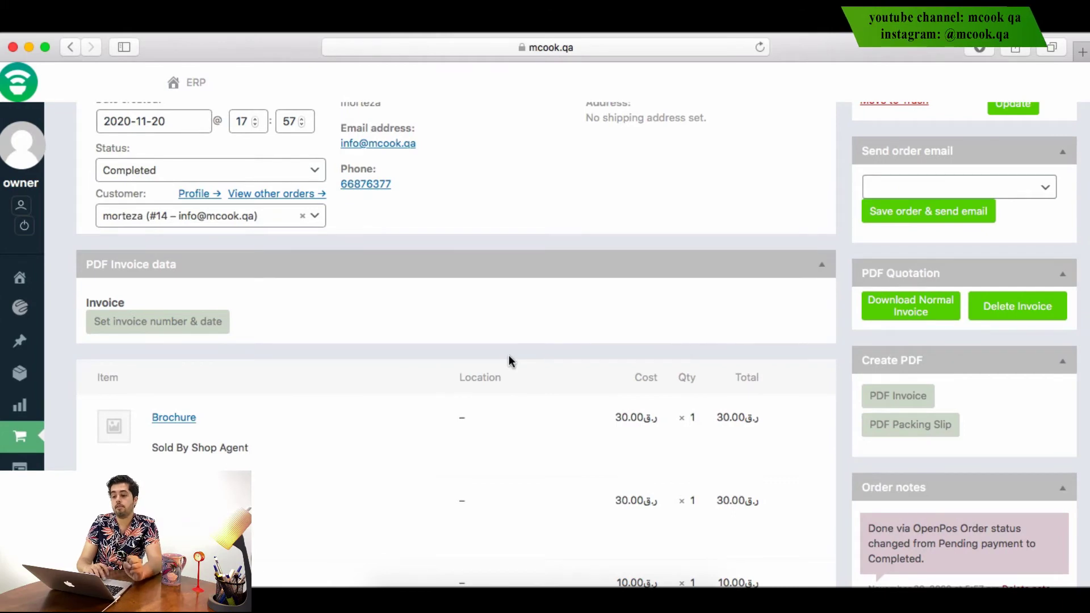
pyautogui.scroll(-3, 509, 355)
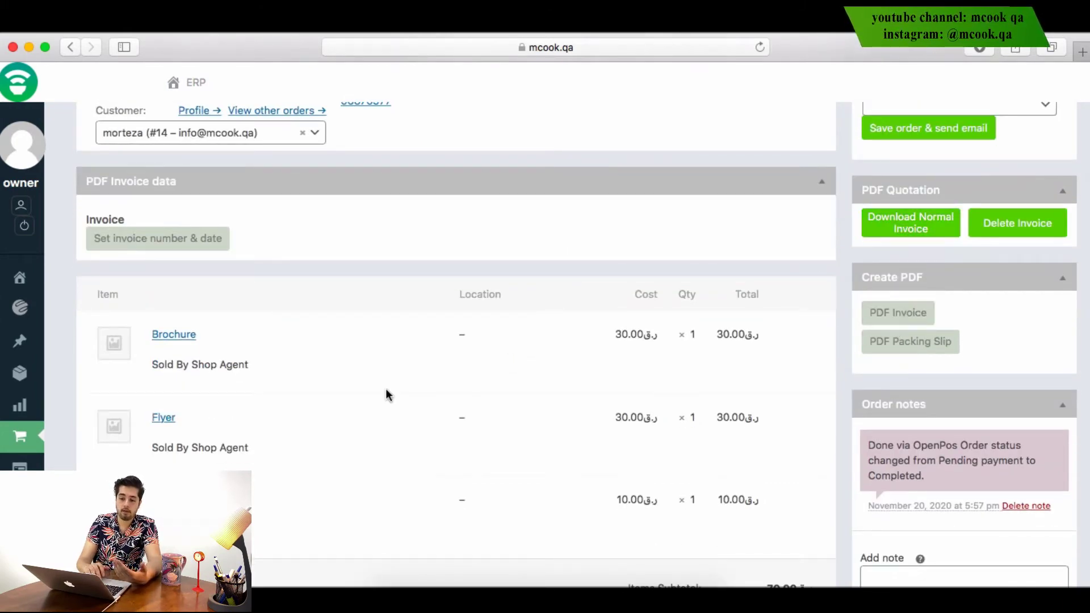
pyautogui.scroll(-5, 389, 396)
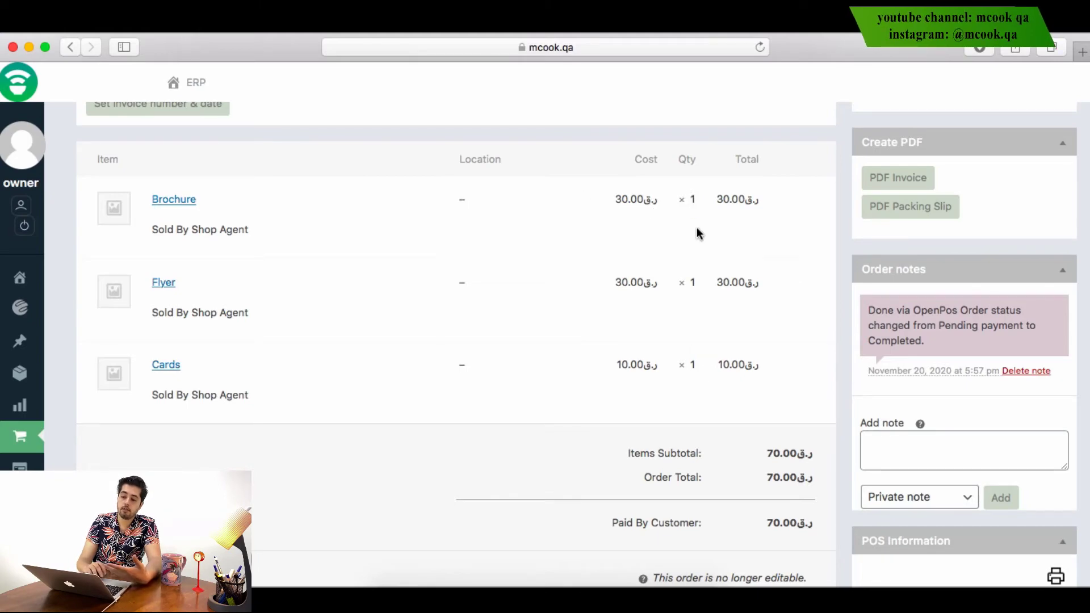
pyautogui.scroll(-3, 693, 347)
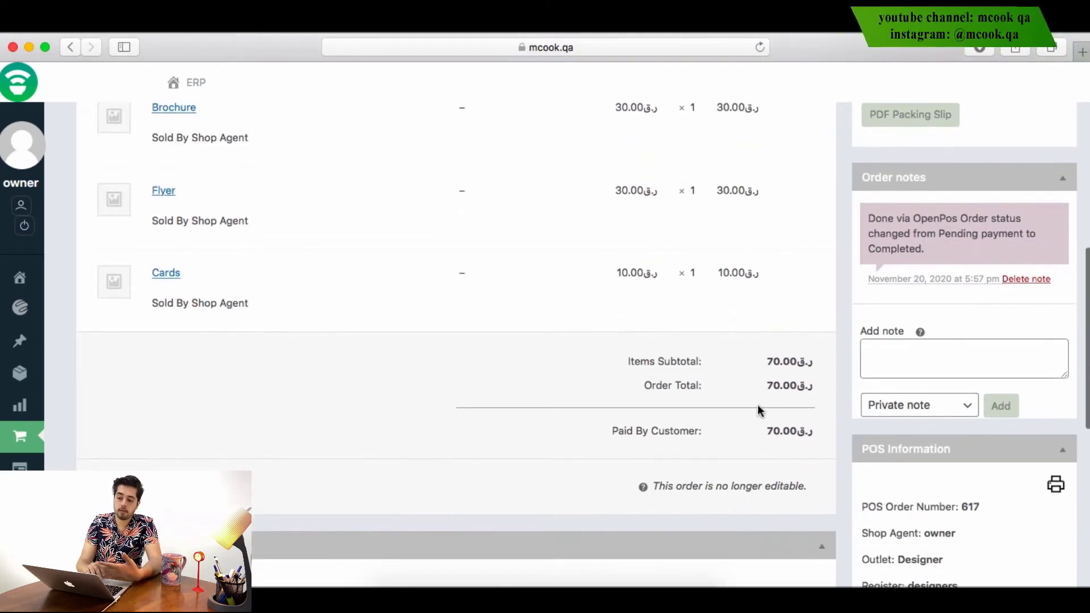
pyautogui.scroll(-10, 758, 404)
pyautogui.scroll(-3, 759, 407)
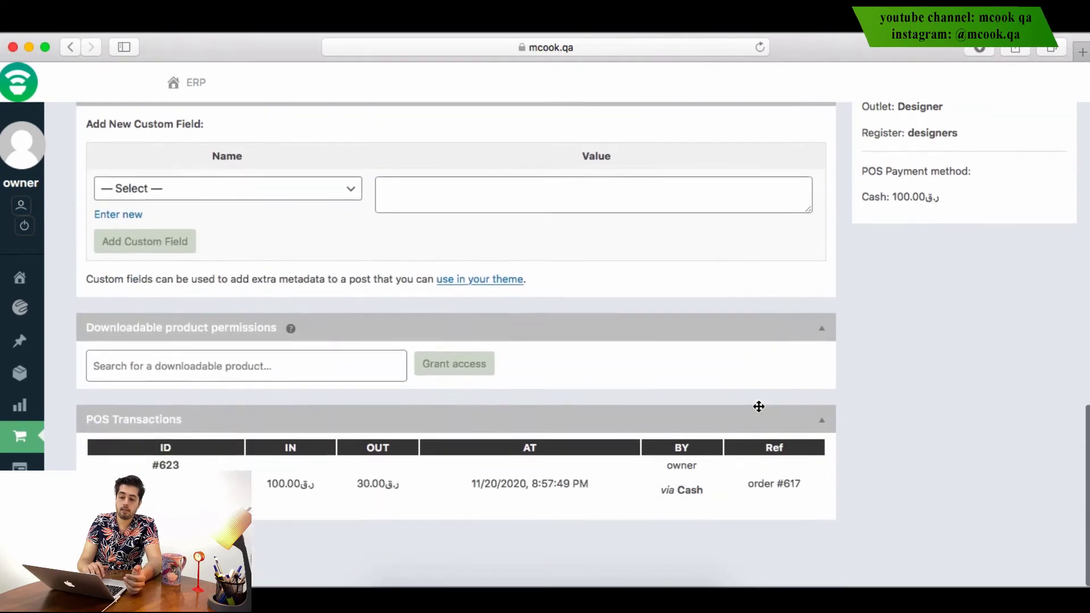
pyautogui.moveTo(447, 422); pyautogui.dragTo(713, 503)
pyautogui.click(712, 507)
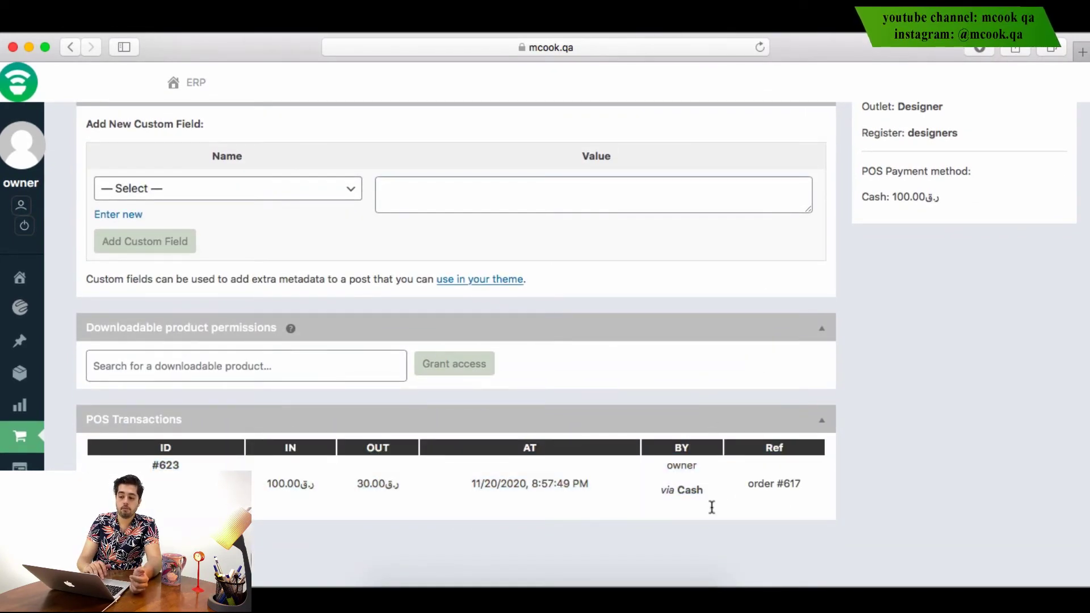
pyautogui.scroll(15, 712, 507)
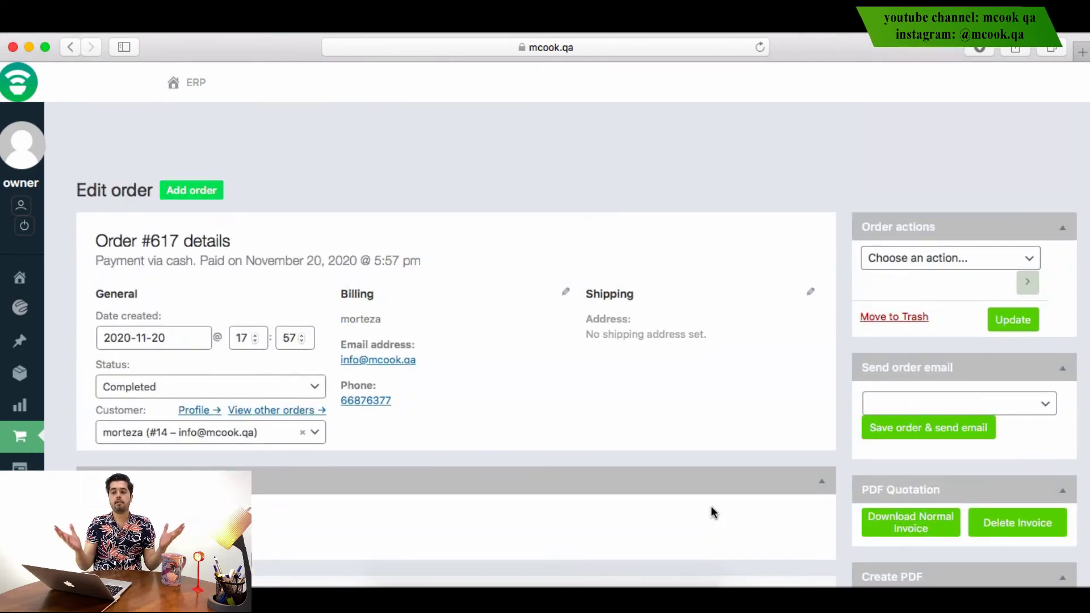